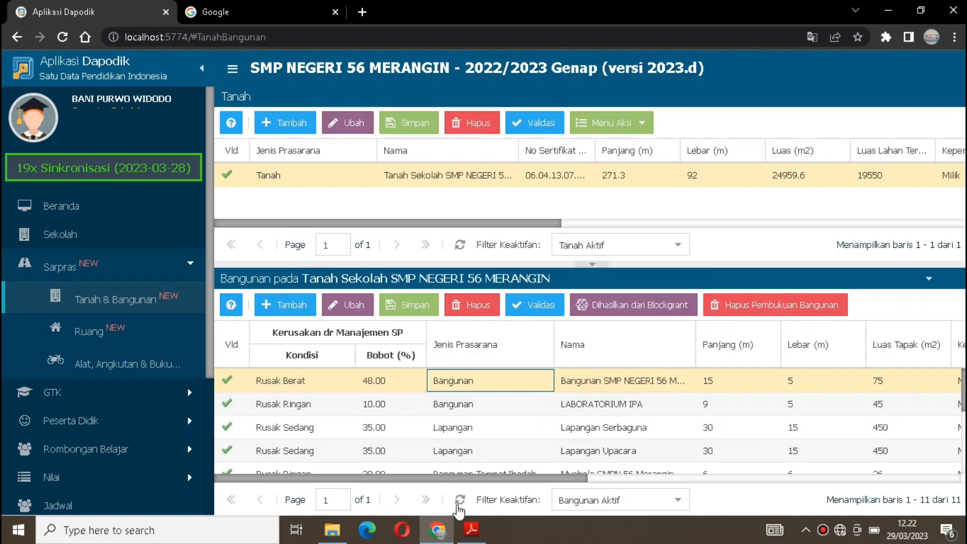
Review both pages of the Formulir Penilaian Kerusakan Bangunan_.pdf form in Adobe Reader at full-screen reading size.
left_click(472, 531)
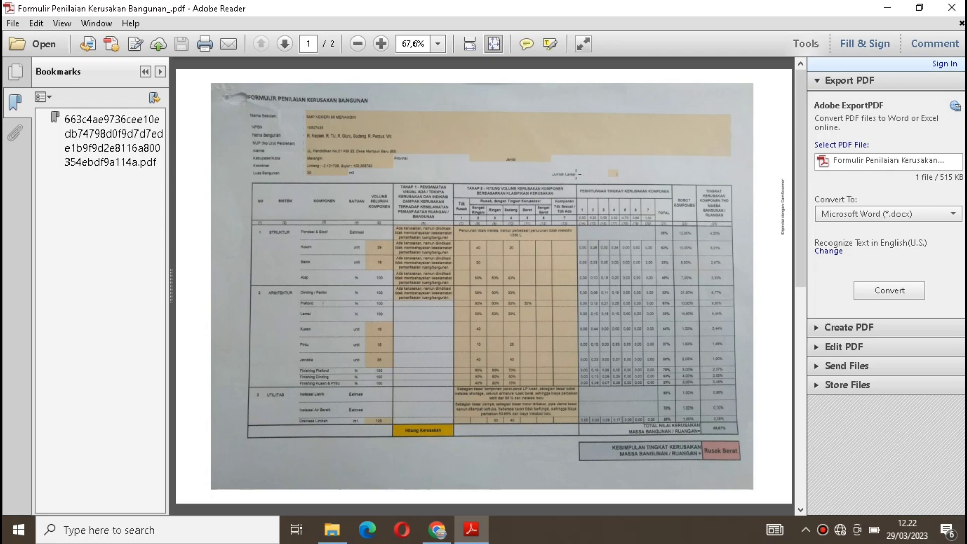
left_click(439, 44)
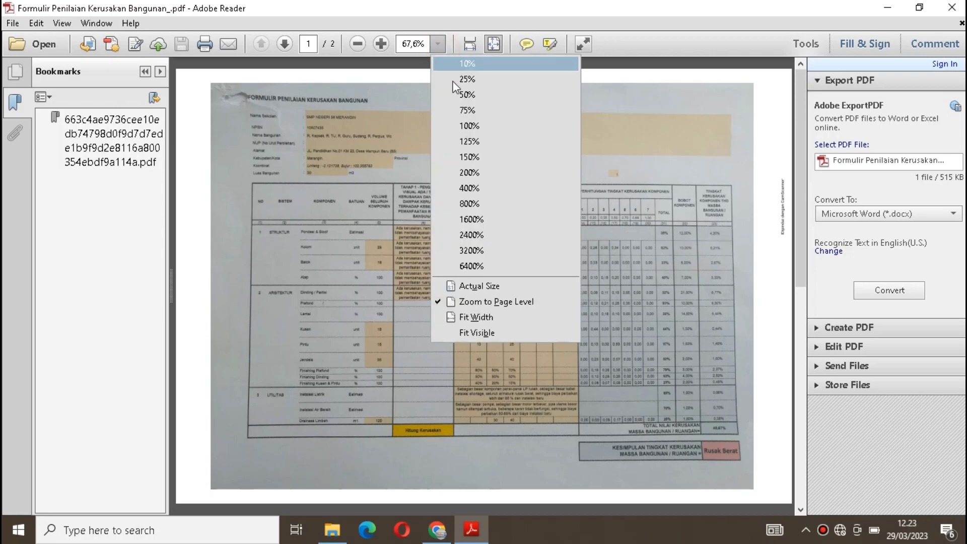
left_click(474, 124)
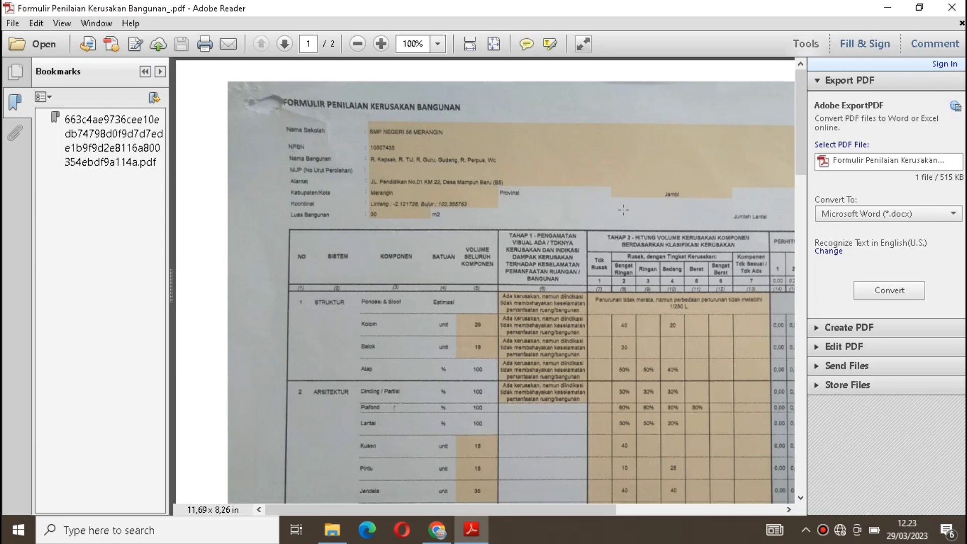
left_click_drag(797, 112, 797, 126)
left_click(583, 44)
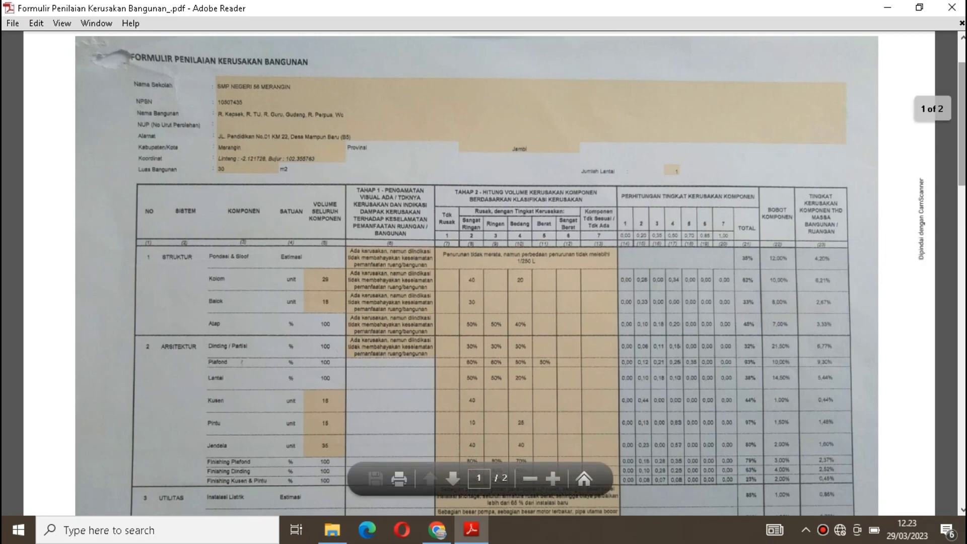
left_click_drag(963, 115, 954, 239)
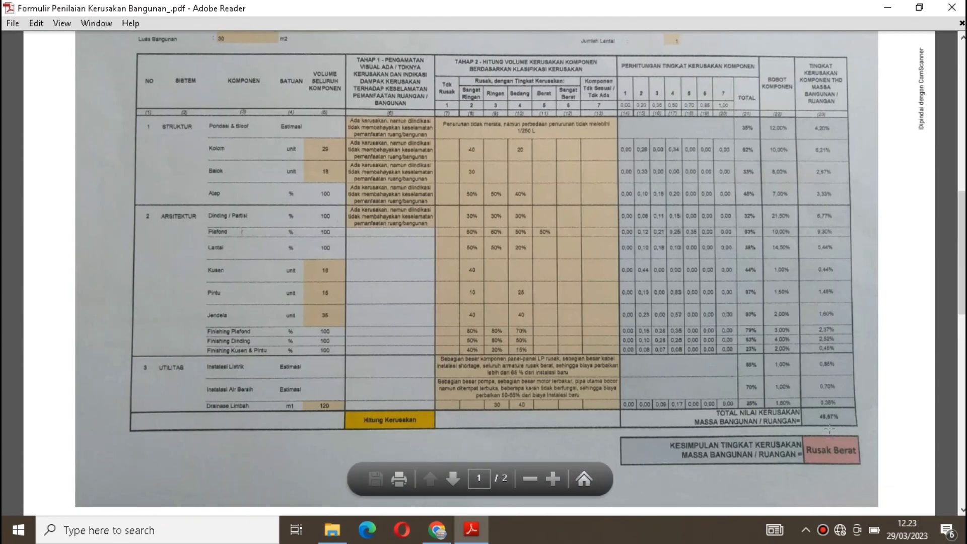
left_click_drag(964, 281, 964, 409)
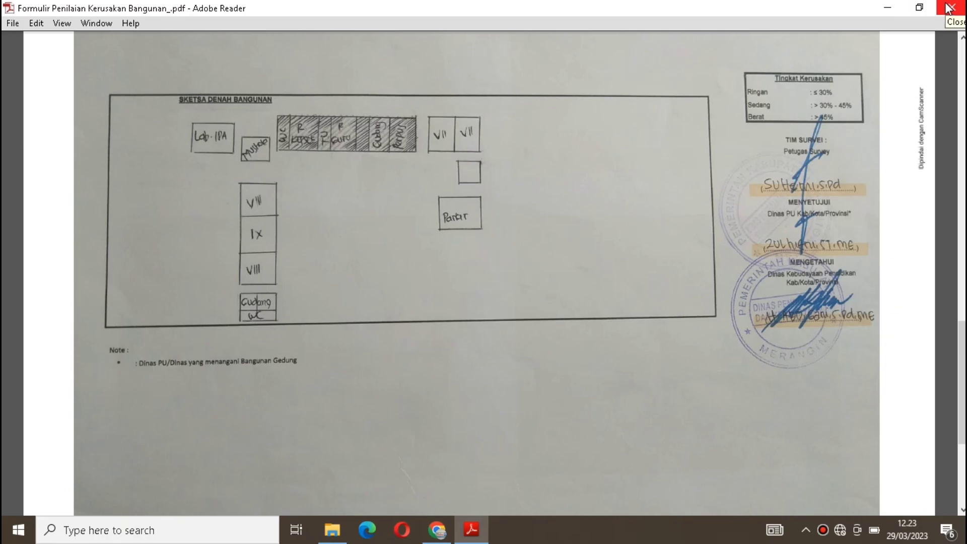
left_click(902, 8)
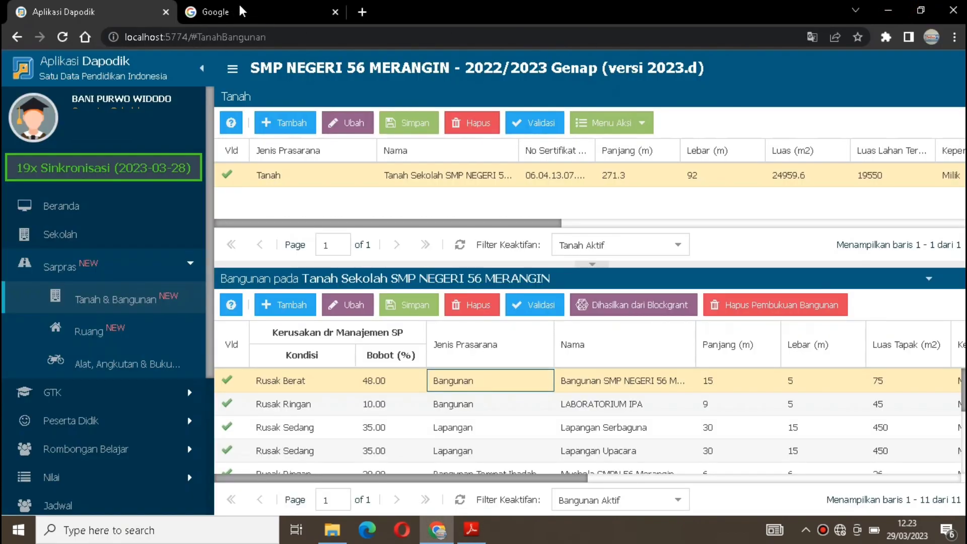
Switch to the browser's Google page, search for "sp datadik" and open the Manajemen Sekolah - SSO Dapodik result.
mouse_move(236, 7)
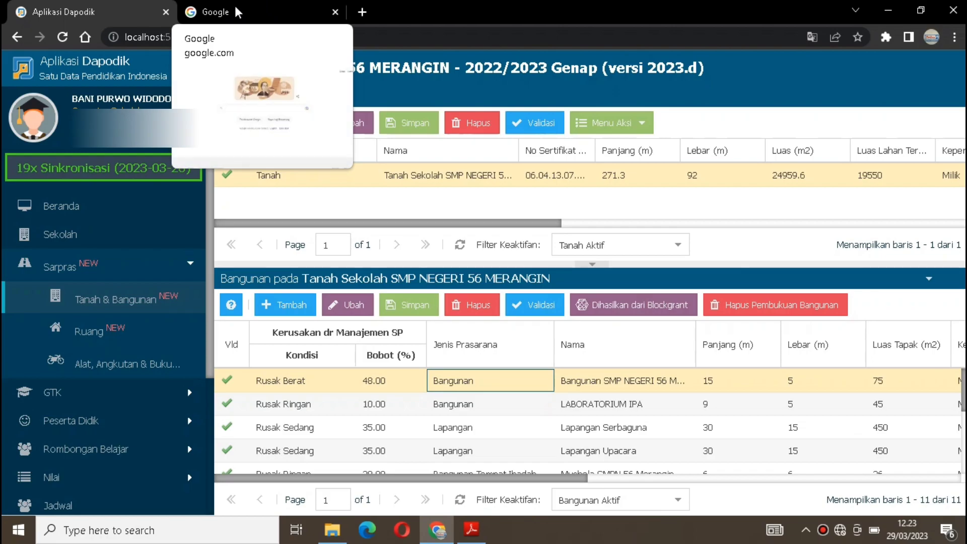
left_click(234, 7)
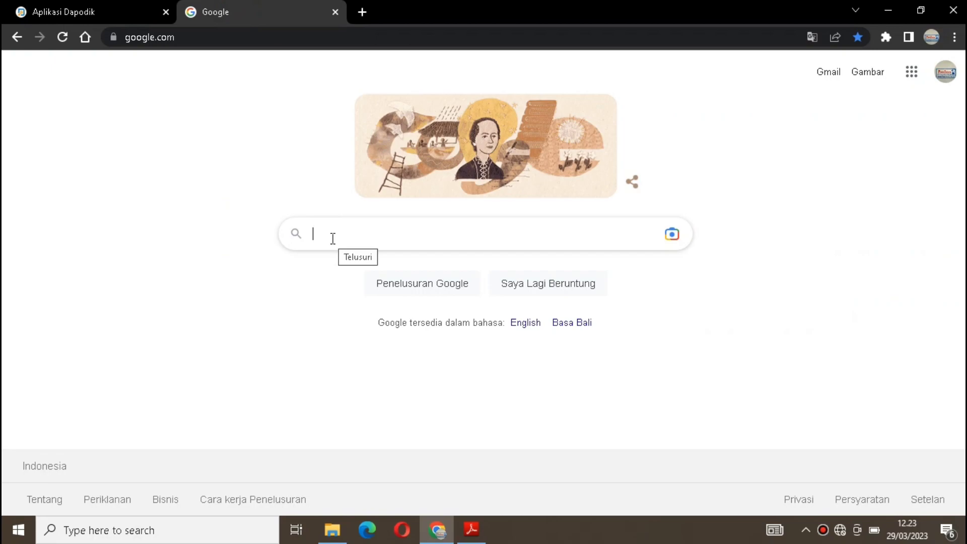
type("sp")
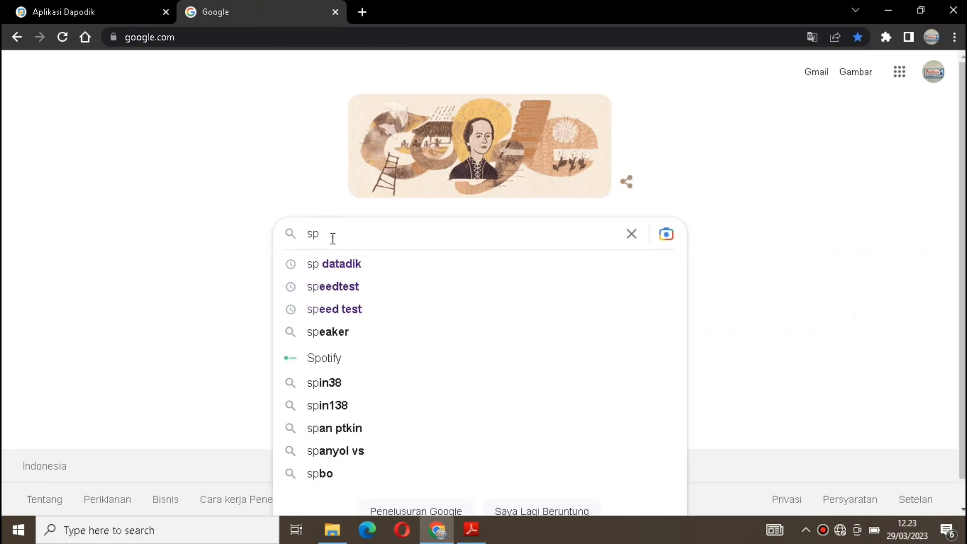
type(" datadik")
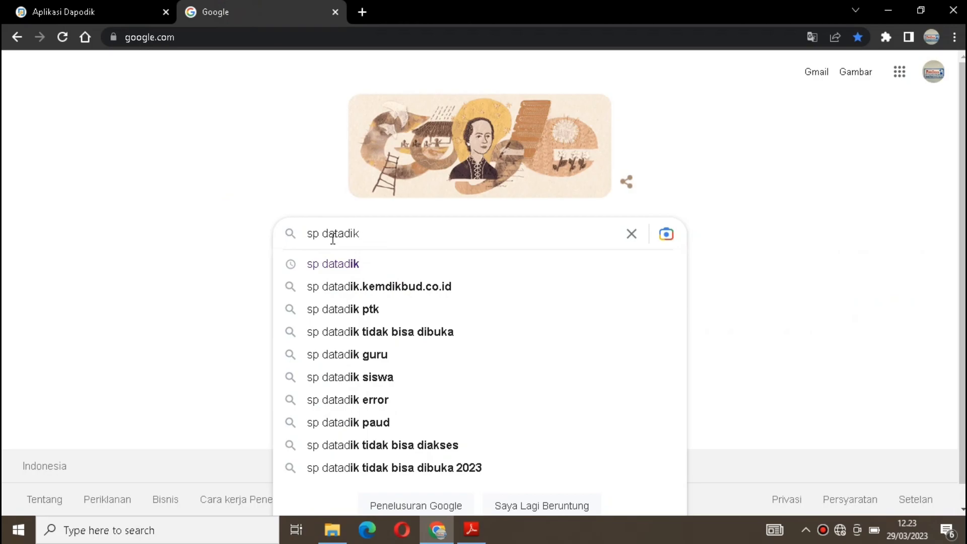
key("Return")
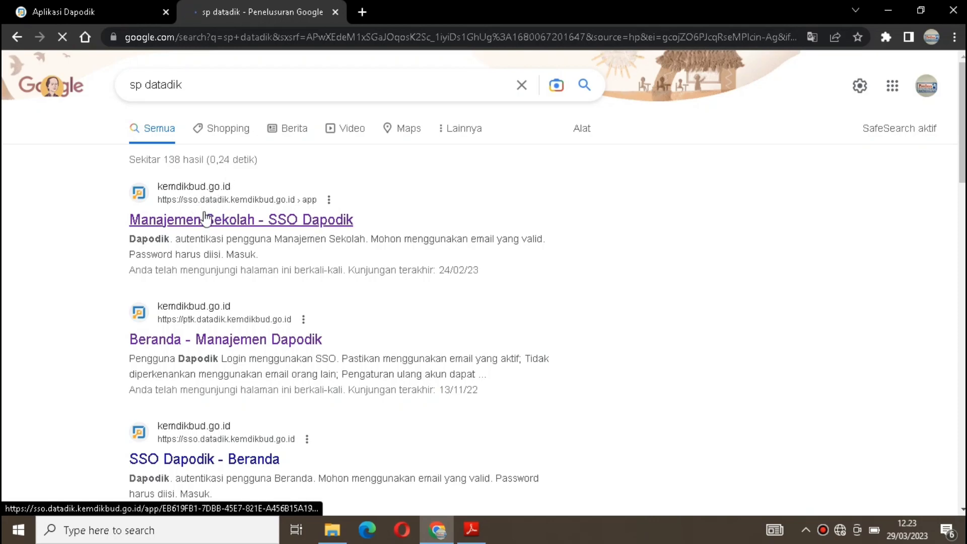
left_click(218, 210)
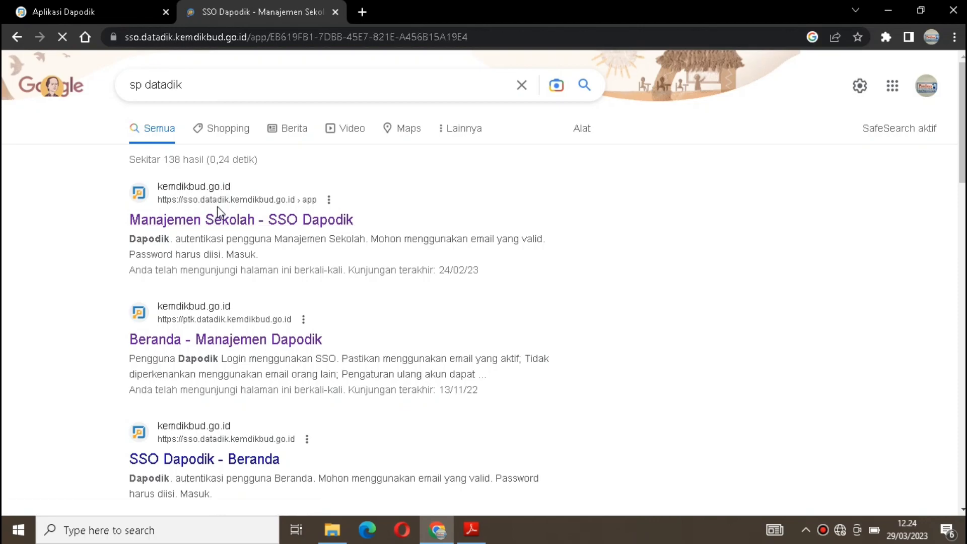
Enter the account password and sign in to the Manajemen Sekolah site.
left_click(460, 326)
type("•••••••••")
left_click(403, 364)
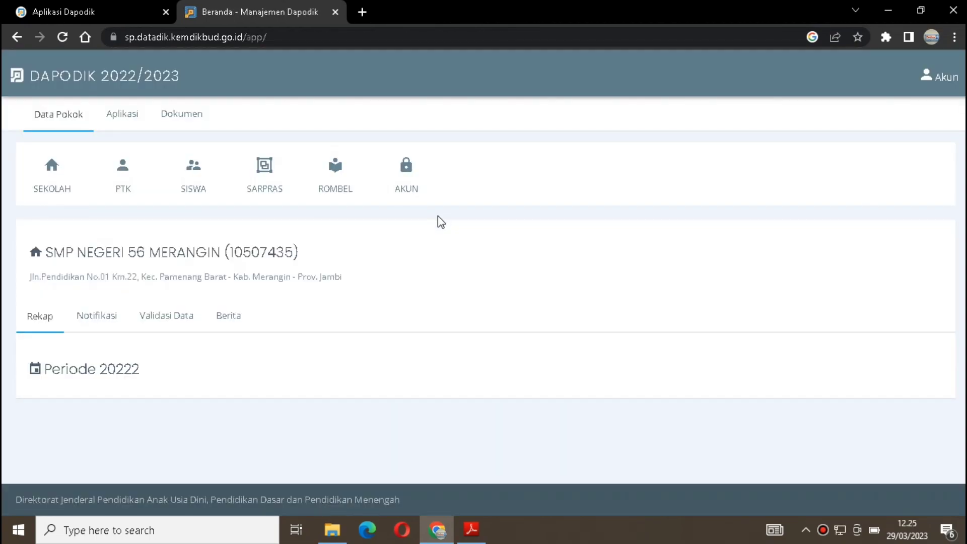
Open the school's Sarpras data and show its list of buildings (Bangunan).
left_click(317, 202)
left_click(271, 174)
left_click(264, 174)
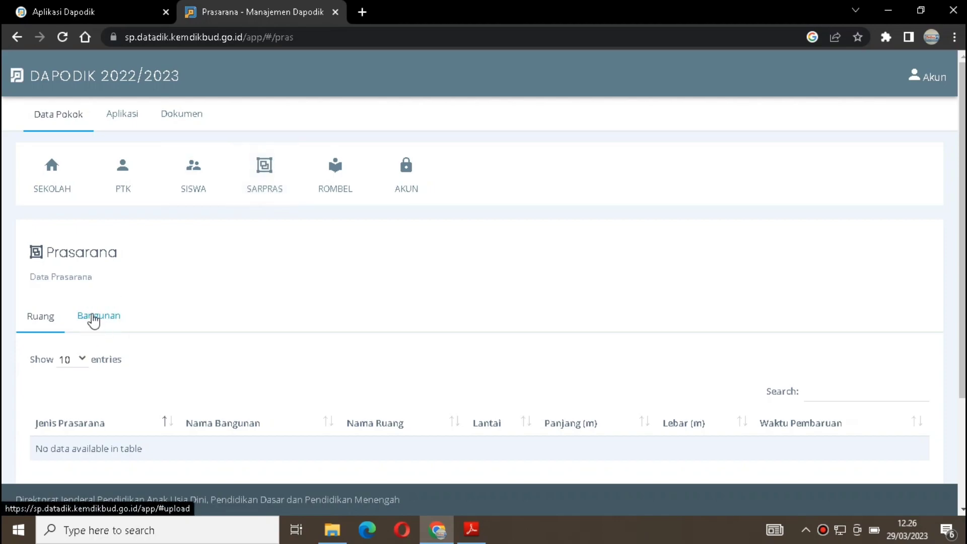
left_click(94, 317)
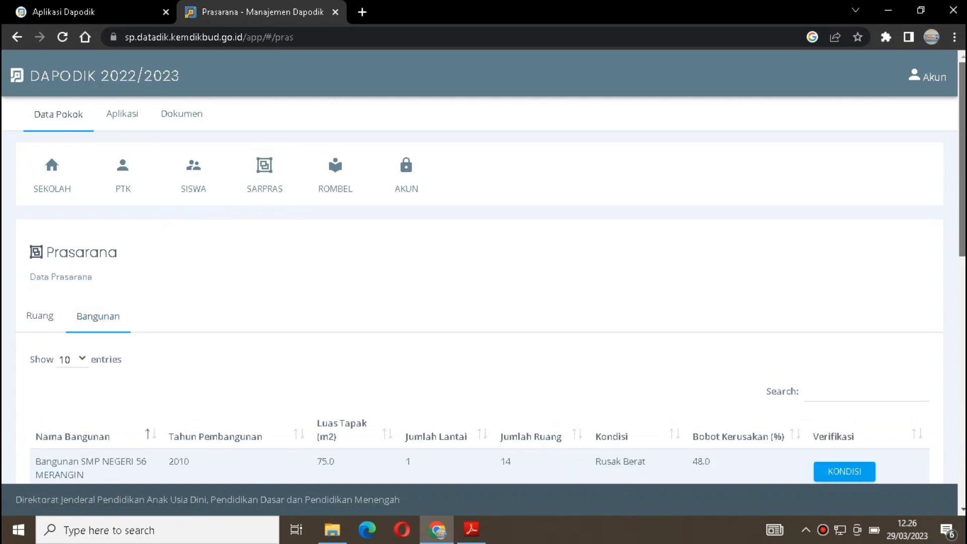
Open the condition record of Bangunan SMP NEGERI 56 MERANGIN and look through its assessment and attached file sections.
scroll(963, 161, "down", 3)
scroll(962, 201, "down", 3)
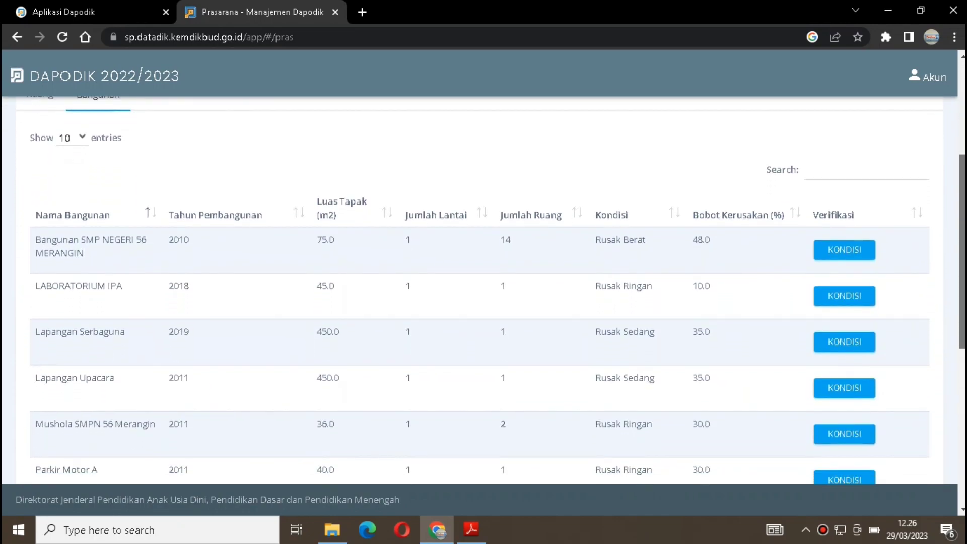
scroll(664, 245, "down", 2)
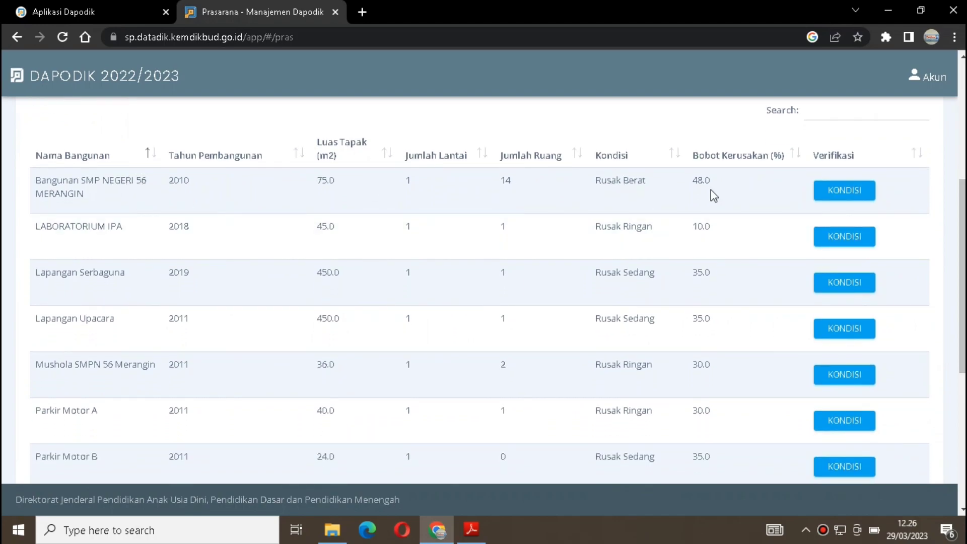
left_click(839, 196)
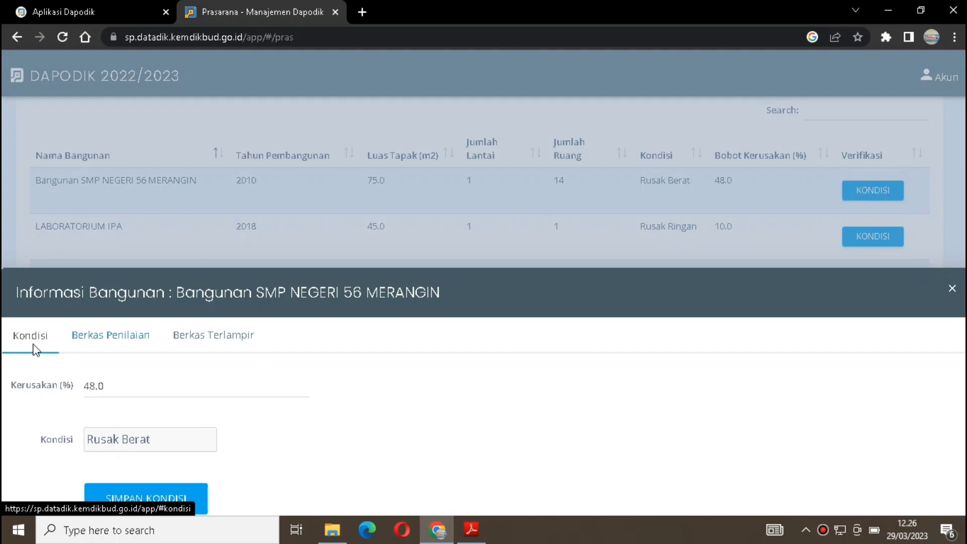
left_click(104, 336)
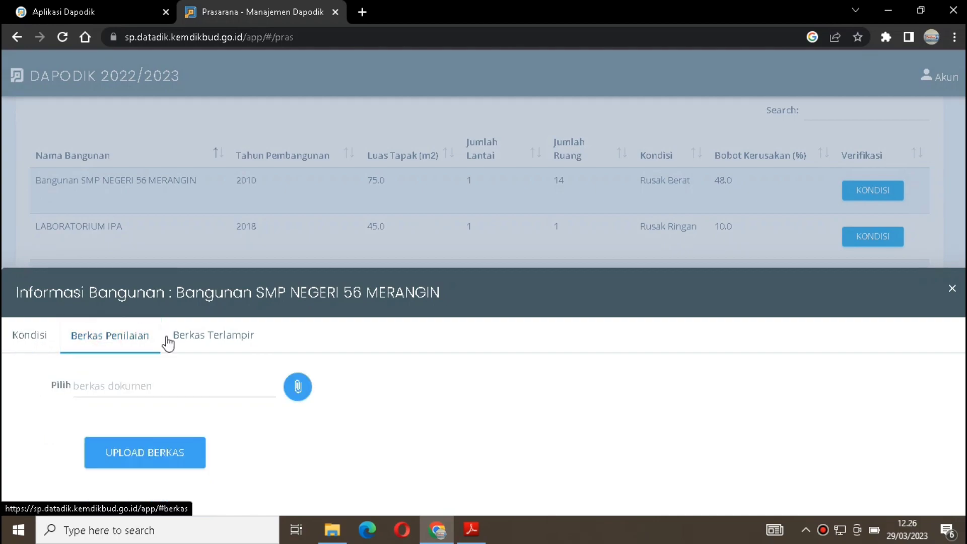
left_click(186, 340)
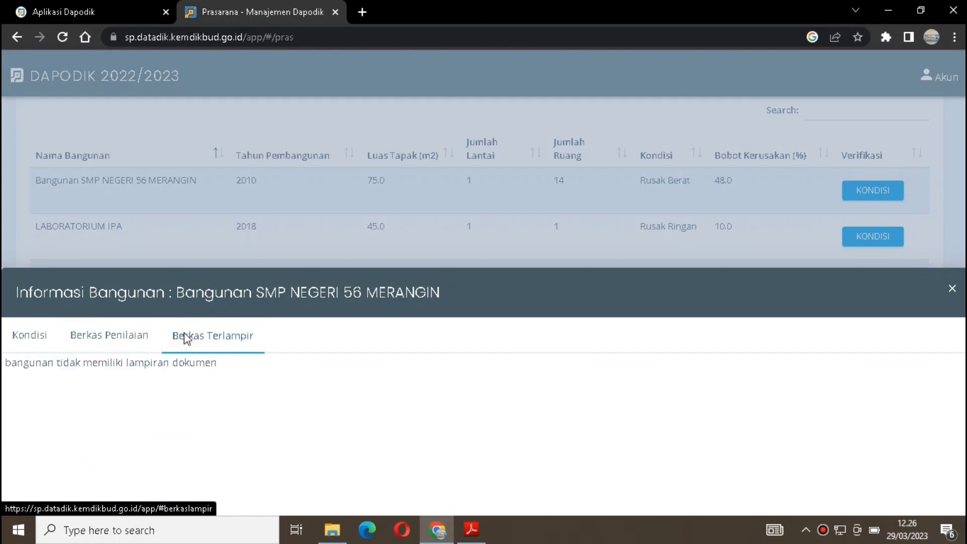
left_click(43, 337)
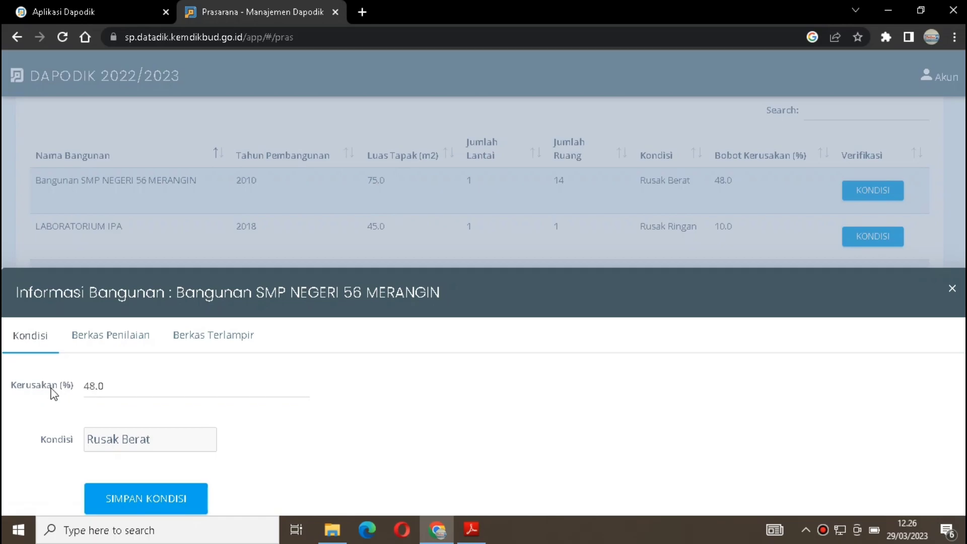
Check the total damage value in the PDF form, then set the building's Kerusakan (%) to 48.67 and save the condition.
left_click(474, 541)
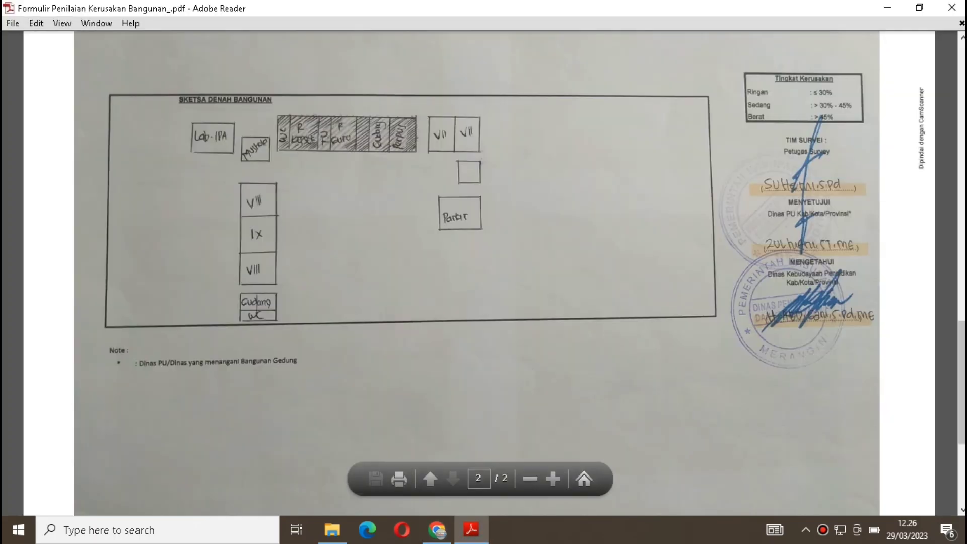
scroll(963, 51, "up", 6)
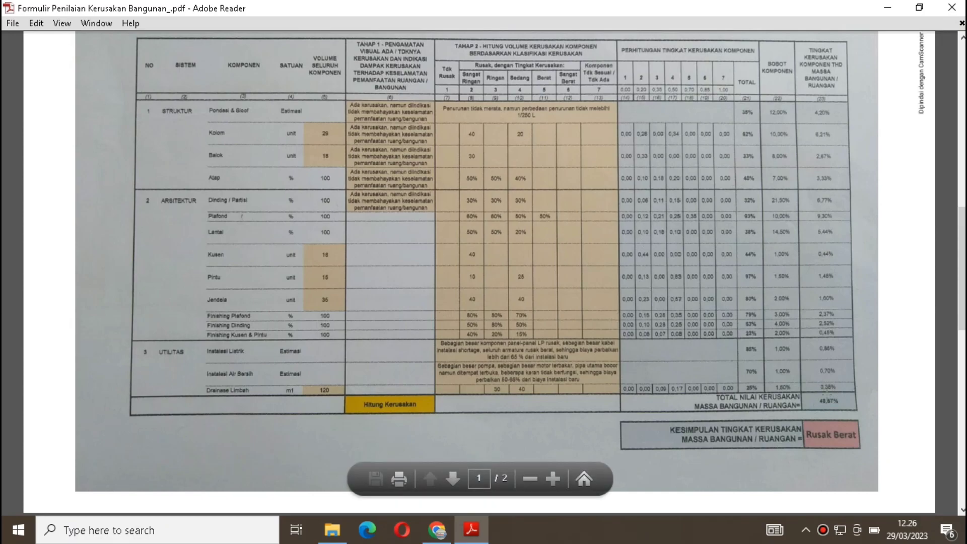
left_click(888, 7)
left_click(108, 387)
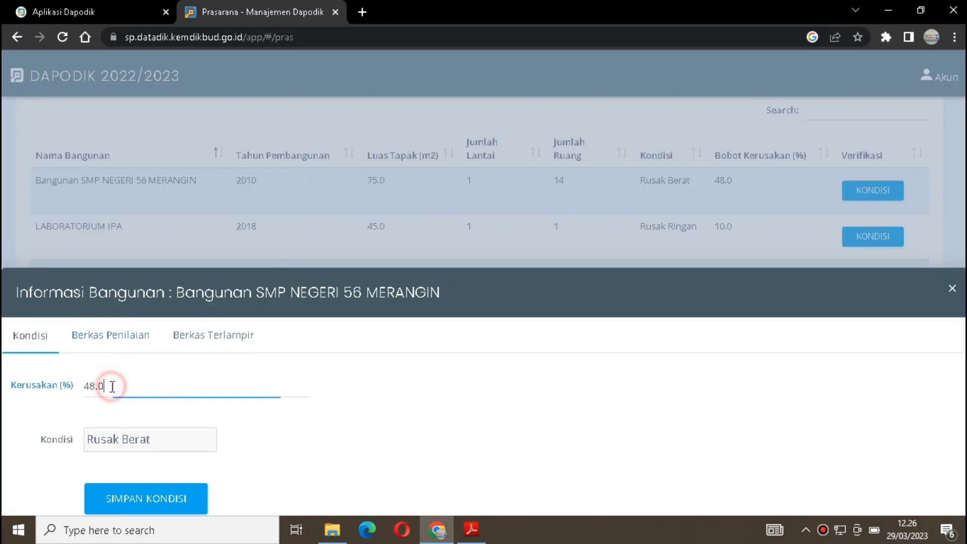
key("BackSpace")
key("BackSpace")
key("BackSpace")
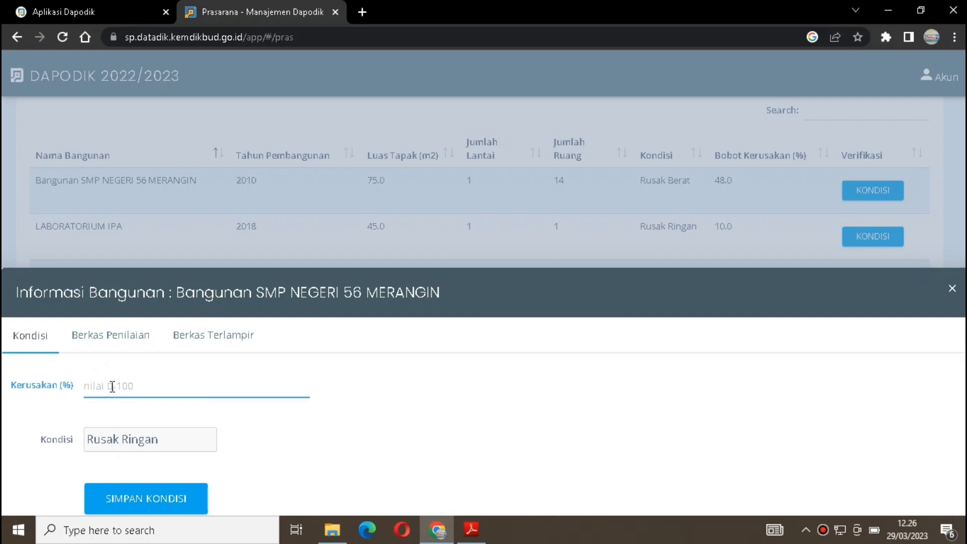
type("48.67")
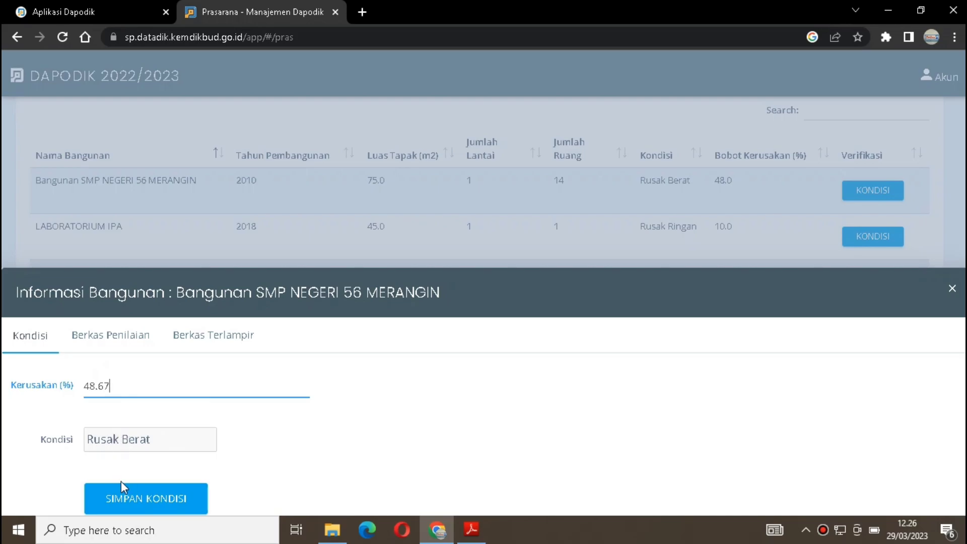
left_click(131, 499)
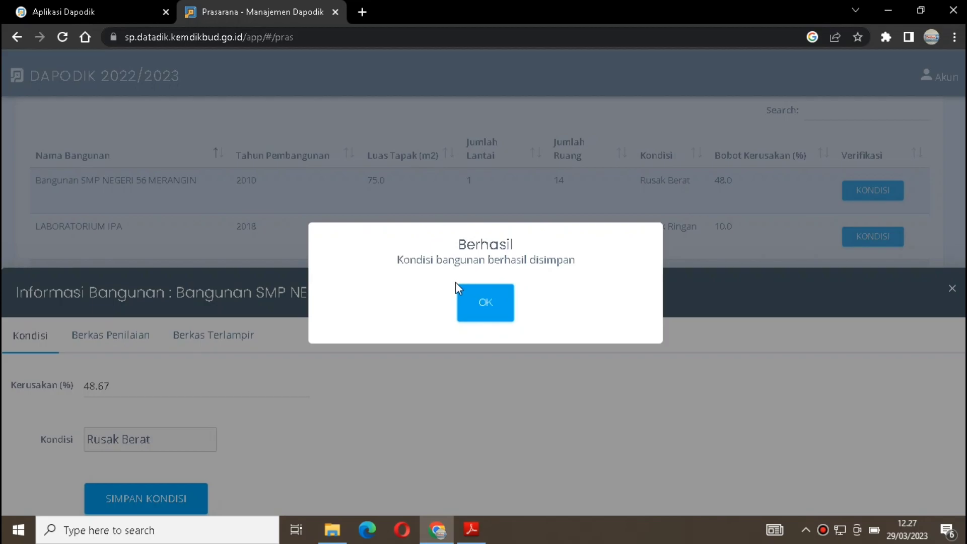
left_click(485, 304)
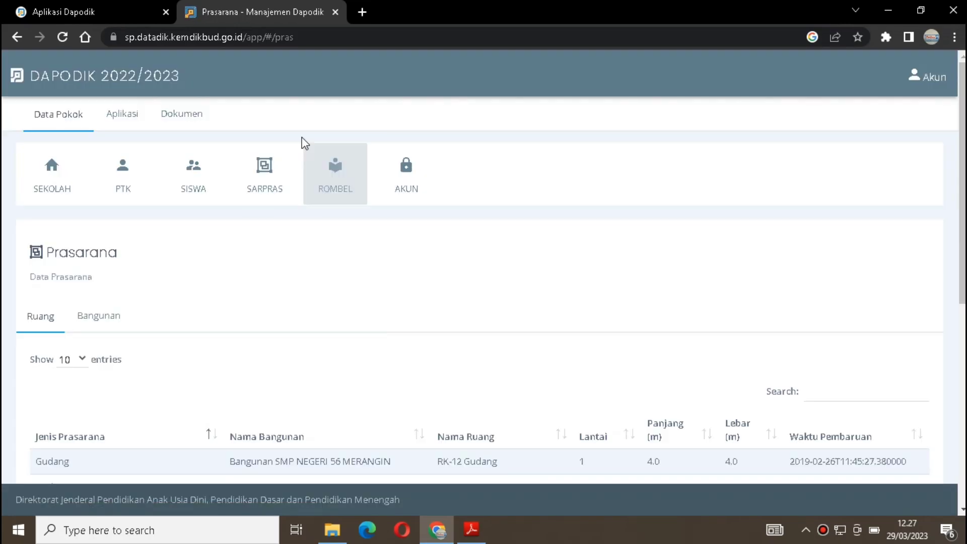
Return to the Bangunan list and reopen the condition record of Bangunan SMP NEGERI 56 MERANGIN.
left_click(94, 313)
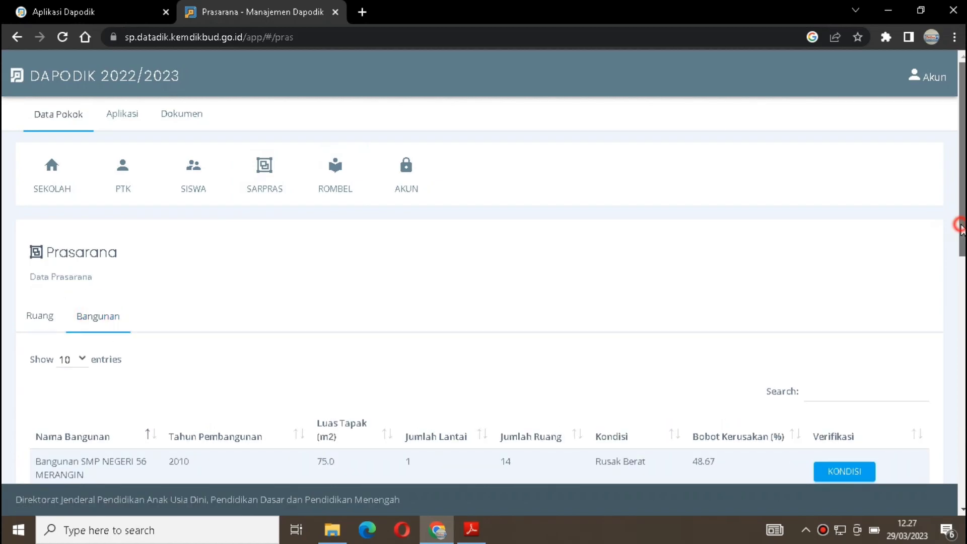
scroll(502, 412, "down", 3)
scroll(484, 272, "down", 2)
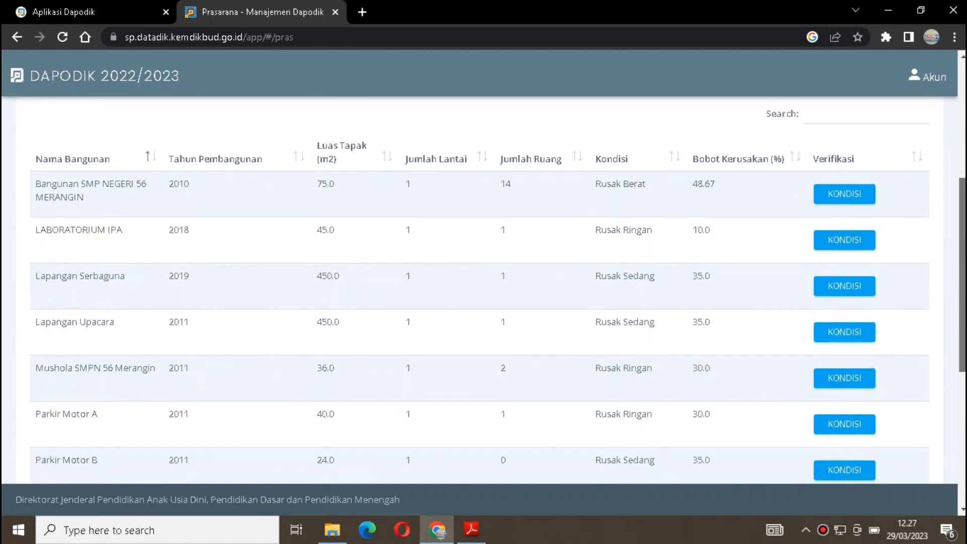
left_click(838, 188)
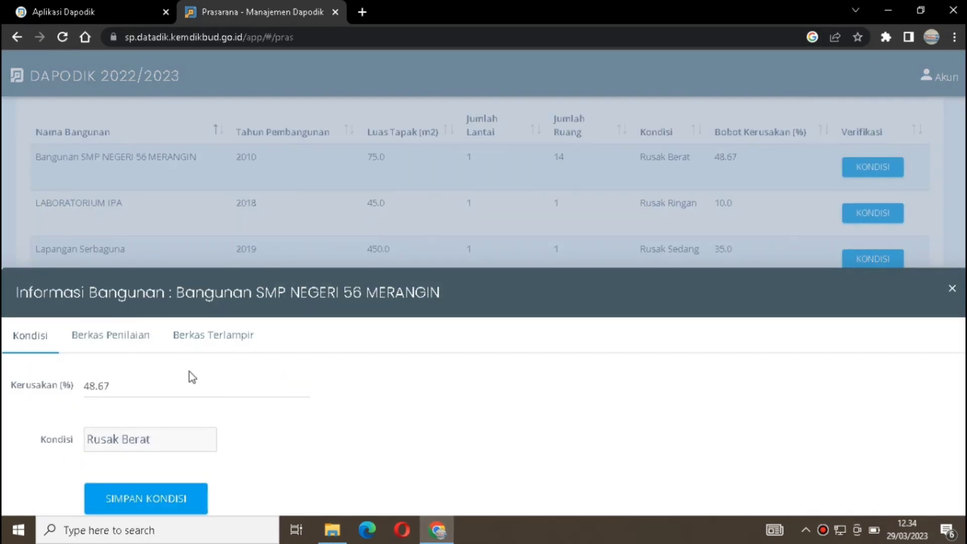
Upload Formulir Penilaian Kerusakan Bangunan_.pdf as the Berkas Penilaian of Bangunan SMP NEGERI 56 MERANGIN.
left_click(151, 344)
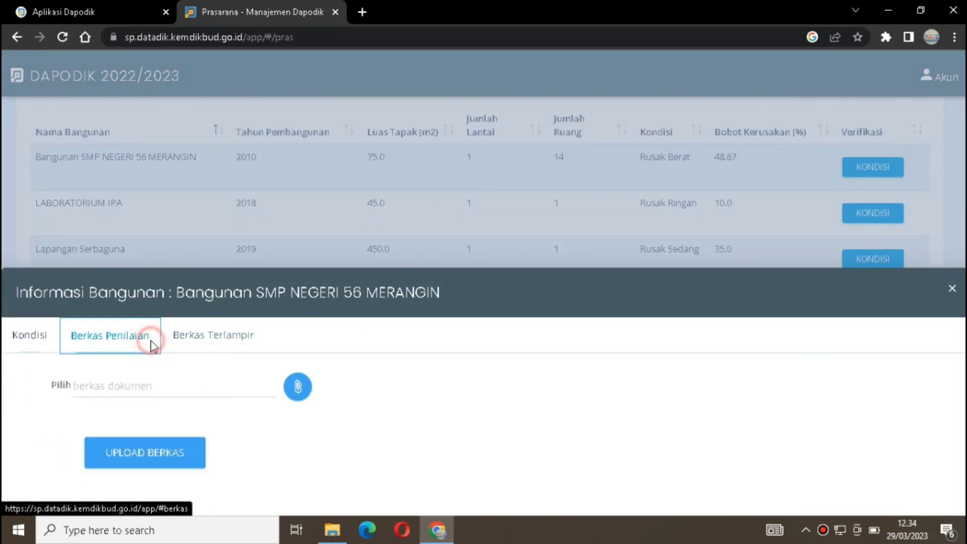
left_click(296, 387)
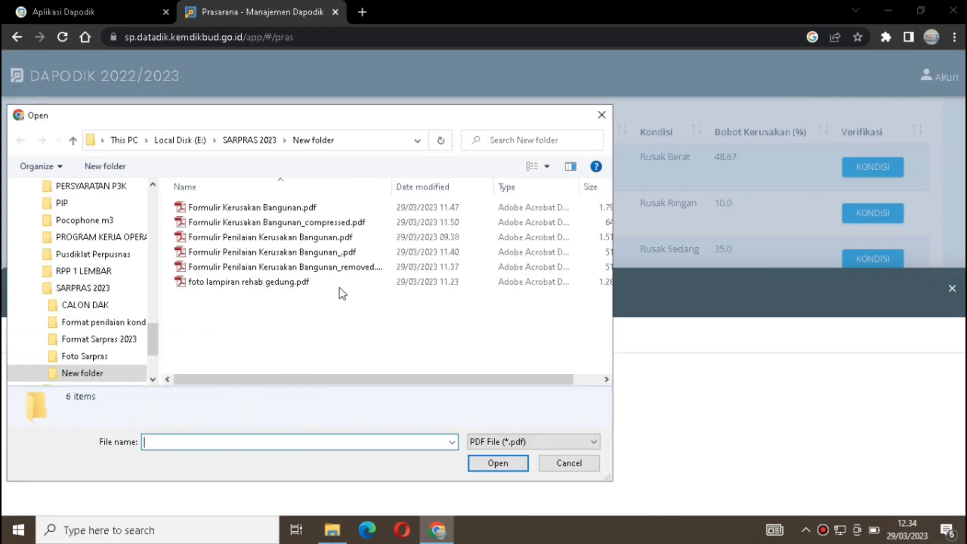
left_click(360, 251)
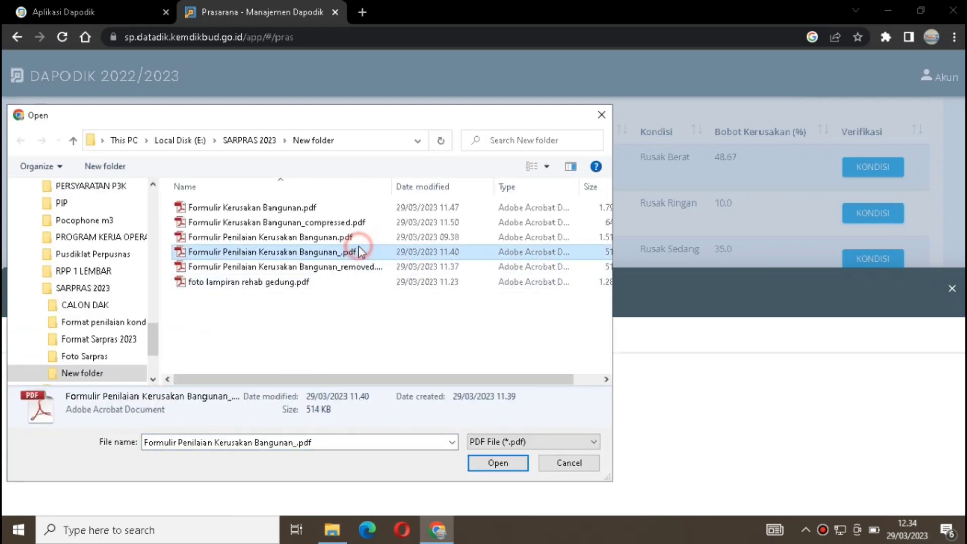
left_click(489, 463)
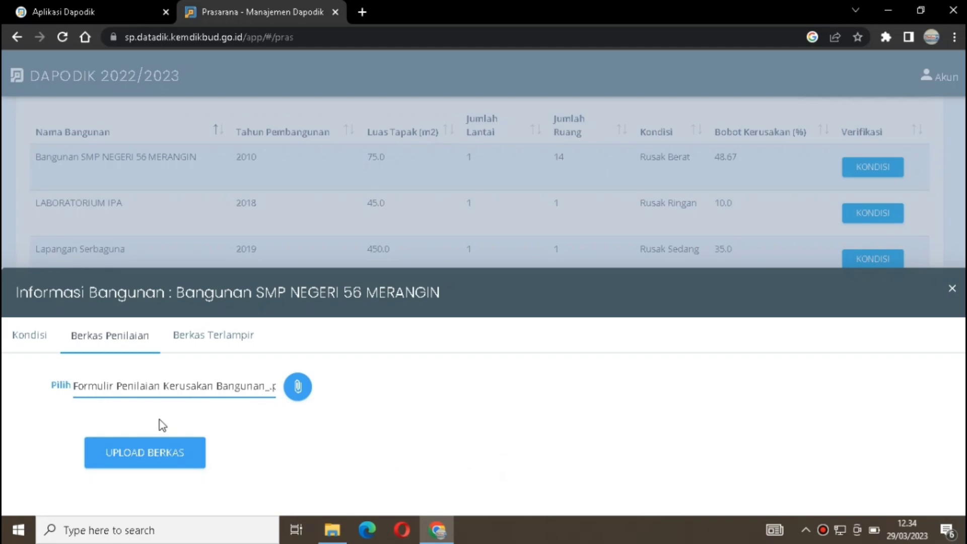
left_click(145, 456)
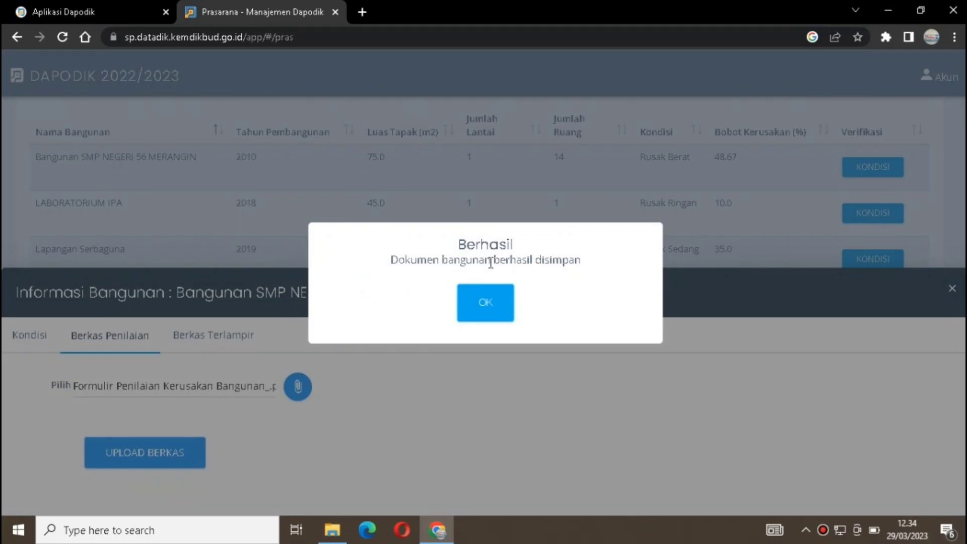
left_click(493, 302)
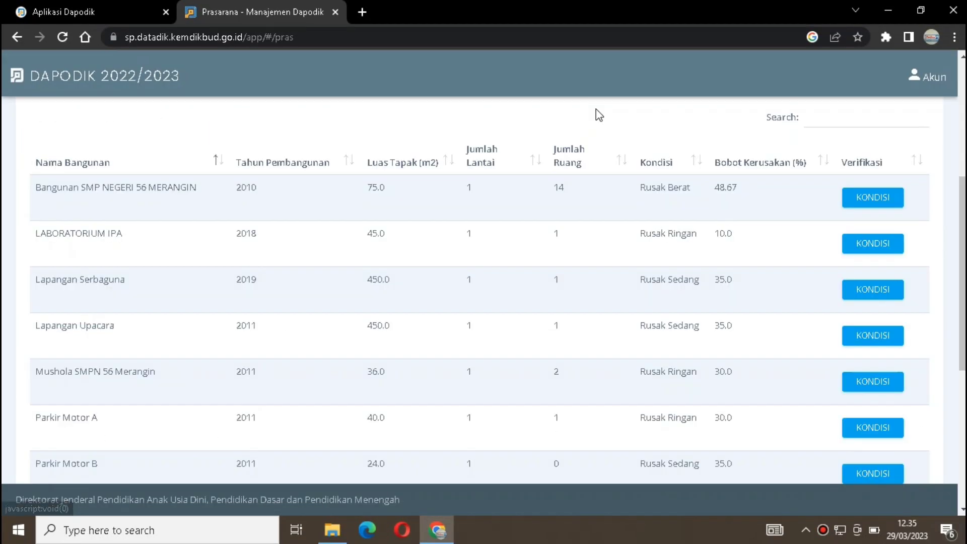
Reload the Prasarana page, then switch to Aplikasi Dapodik and check the Bobot (%) of Bangunan SMP NEGERI 56 MERANGIN.
left_click(530, 30)
key("Return")
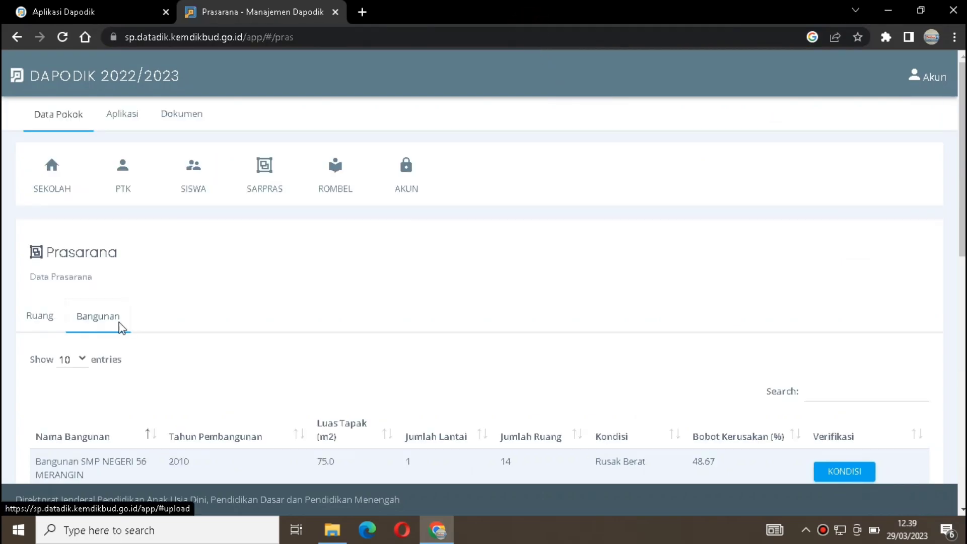
left_click(89, 7)
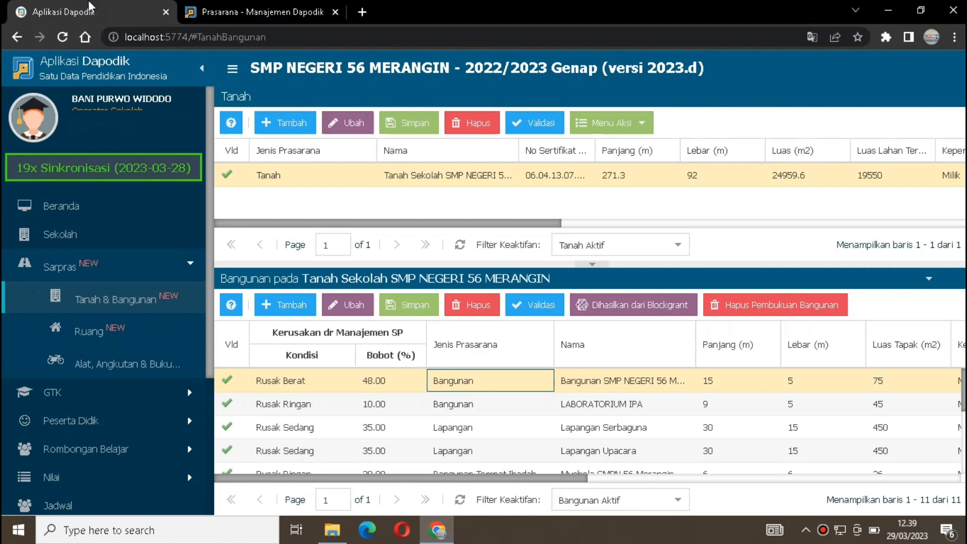
left_click(137, 257)
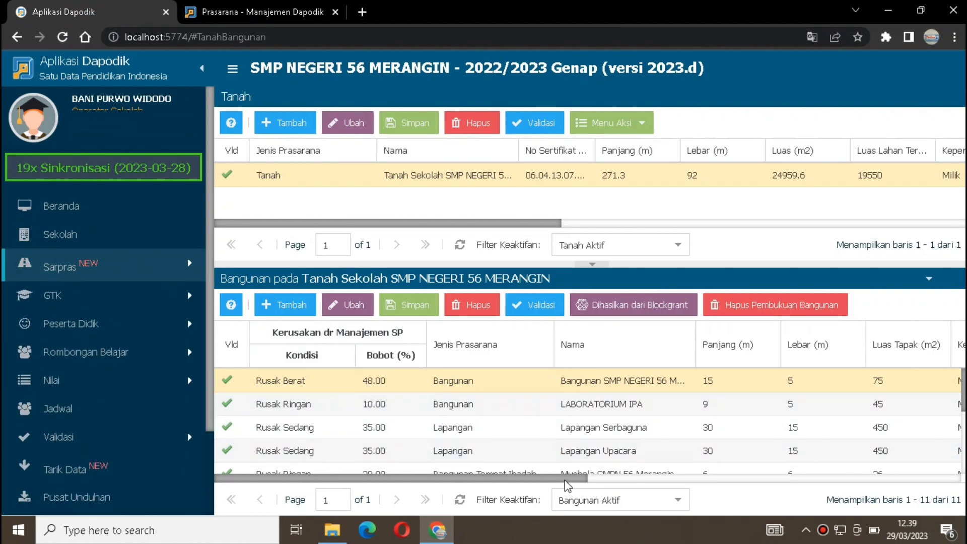
left_click(385, 387)
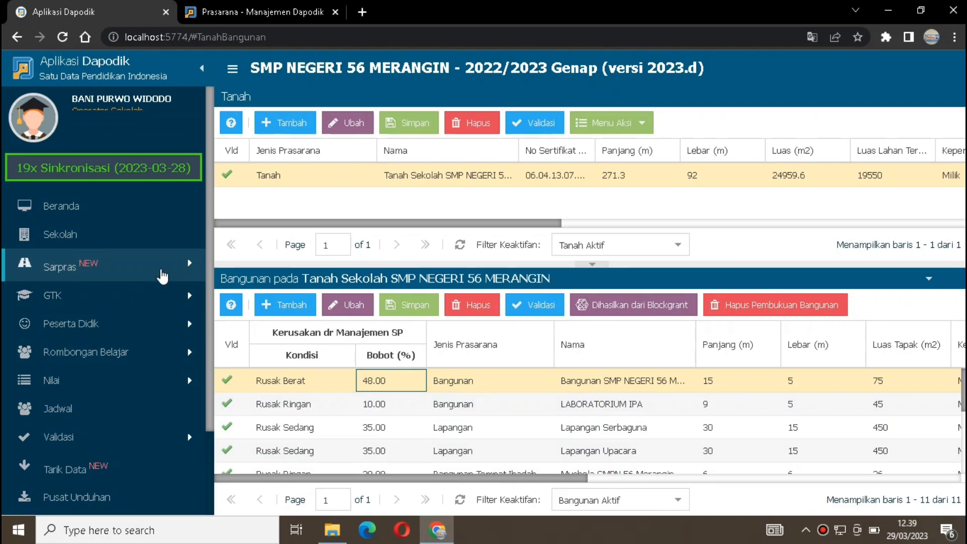
Open the Sarpras room data and list the classrooms and the principal/teacher rooms belonging to Bangunan SMP NEGERI 56 MERANGIN.
left_click(131, 265)
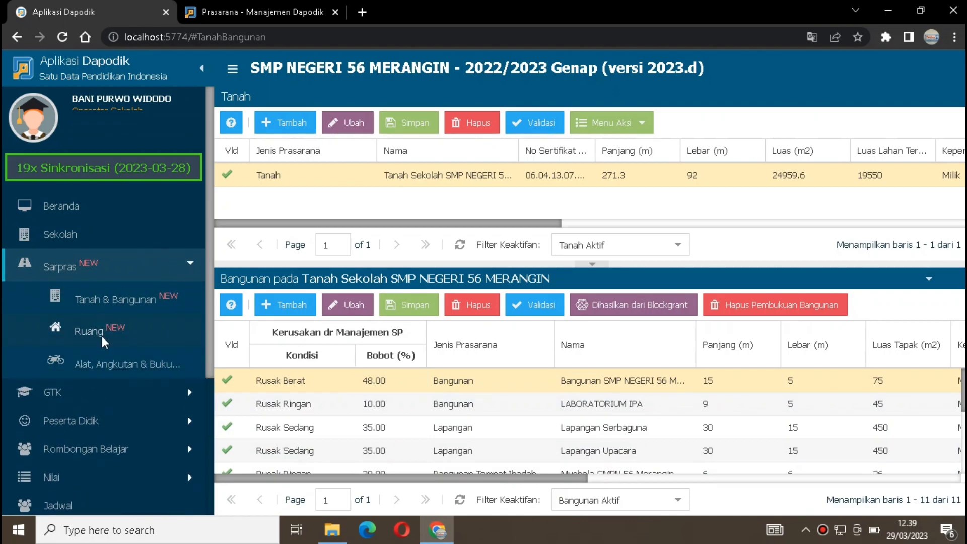
left_click(98, 328)
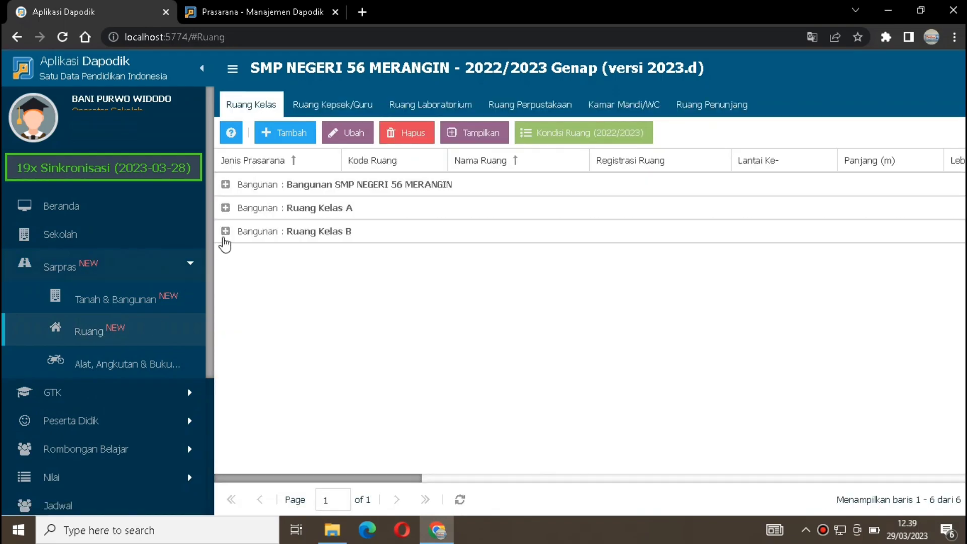
left_click(255, 190)
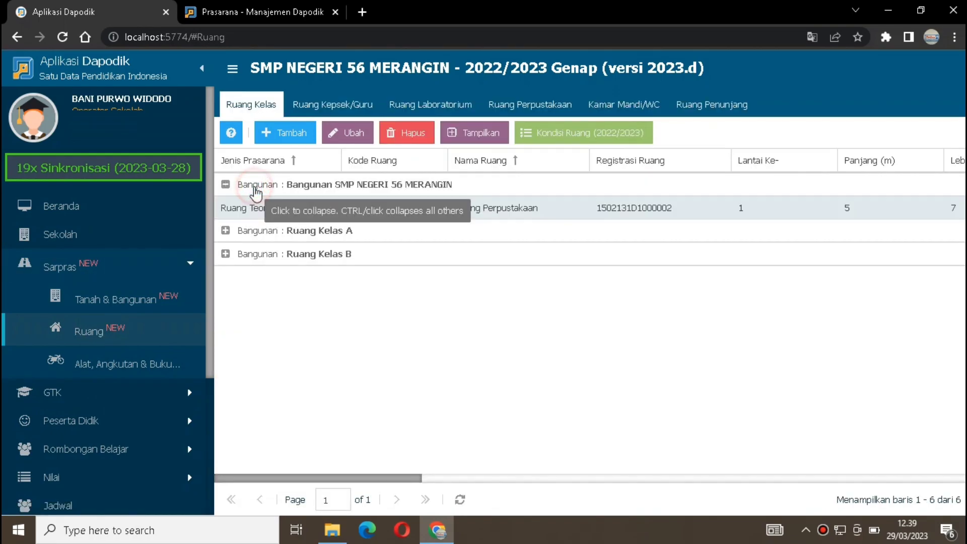
left_click(407, 185)
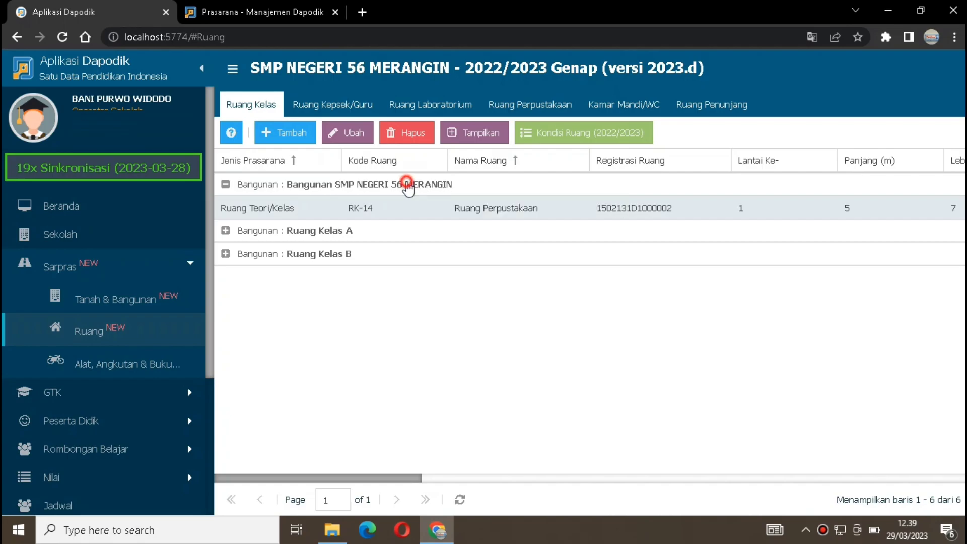
left_click(359, 106)
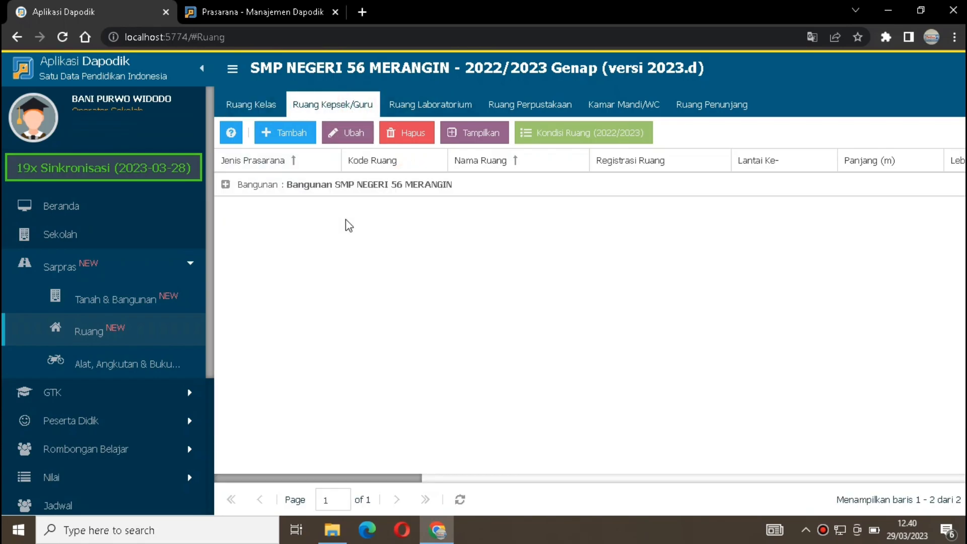
left_click(355, 185)
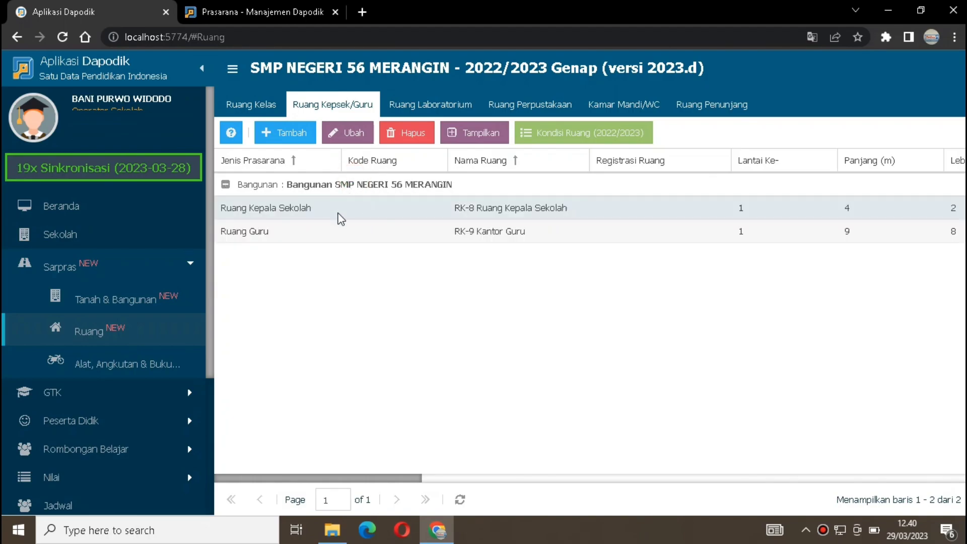
Set the condition of RK-8 Ruang Kepala Sekolah to Rusak Berat with a Nilai kerusakan of 48.67 and save it.
left_click(338, 215)
left_click(565, 135)
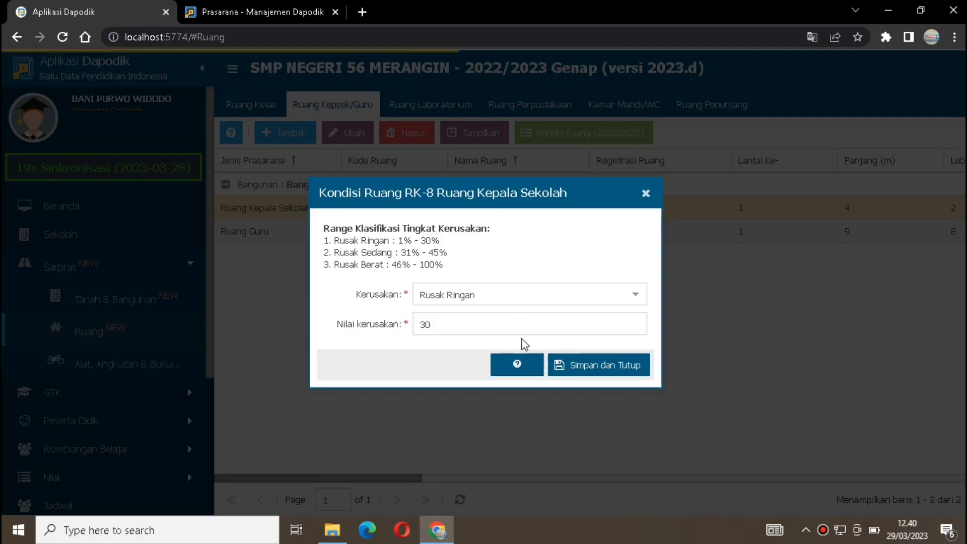
left_click(636, 297)
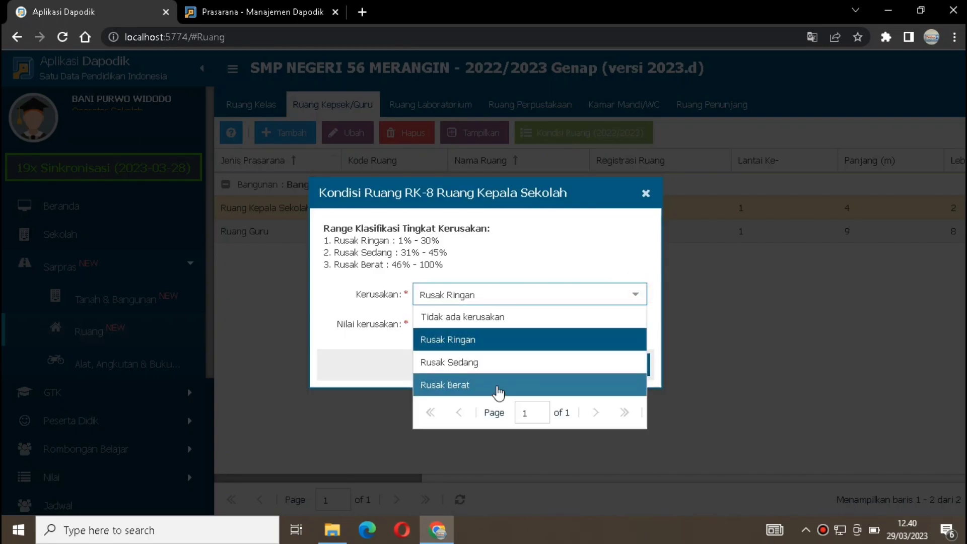
left_click(498, 389)
left_click(455, 321)
key("BackSpace")
key("BackSpace")
type("48.")
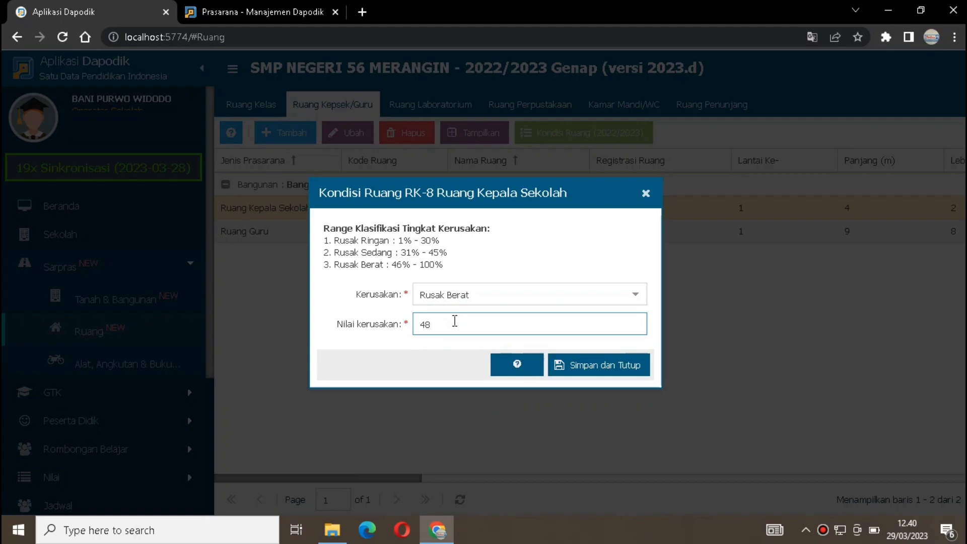
type("67")
left_click(607, 366)
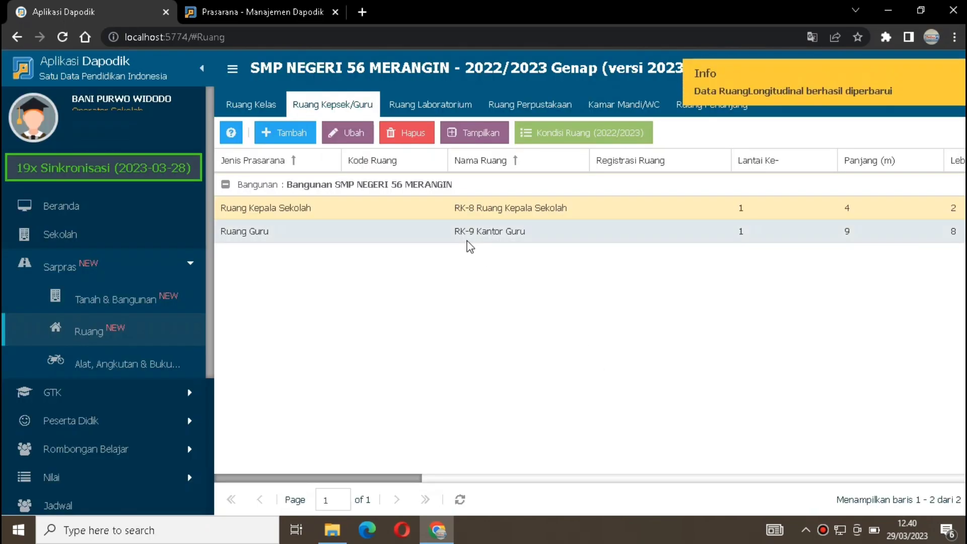
Set the condition of RK-9 Kantor Guru to Rusak Berat with a Nilai kerusakan of 46, save it and return to Beranda.
left_click(454, 238)
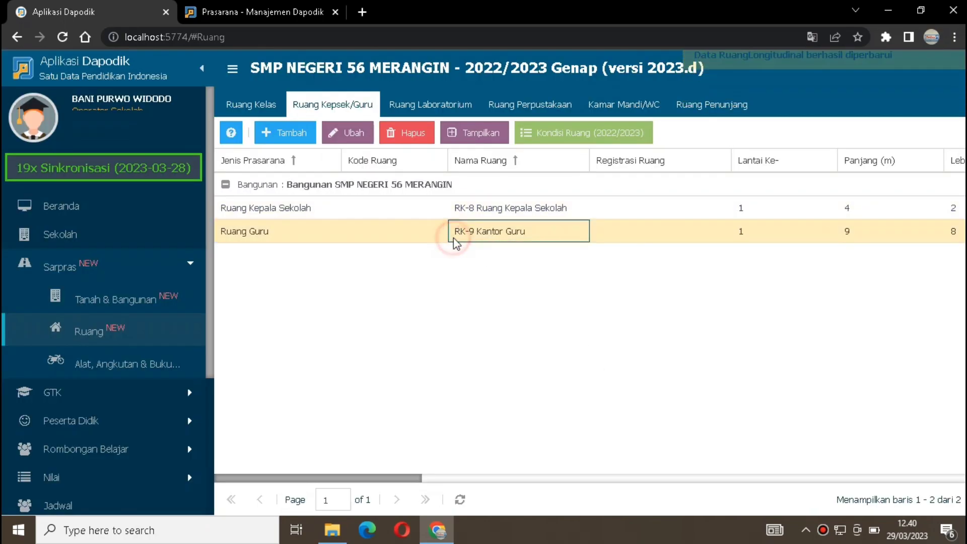
left_click(543, 139)
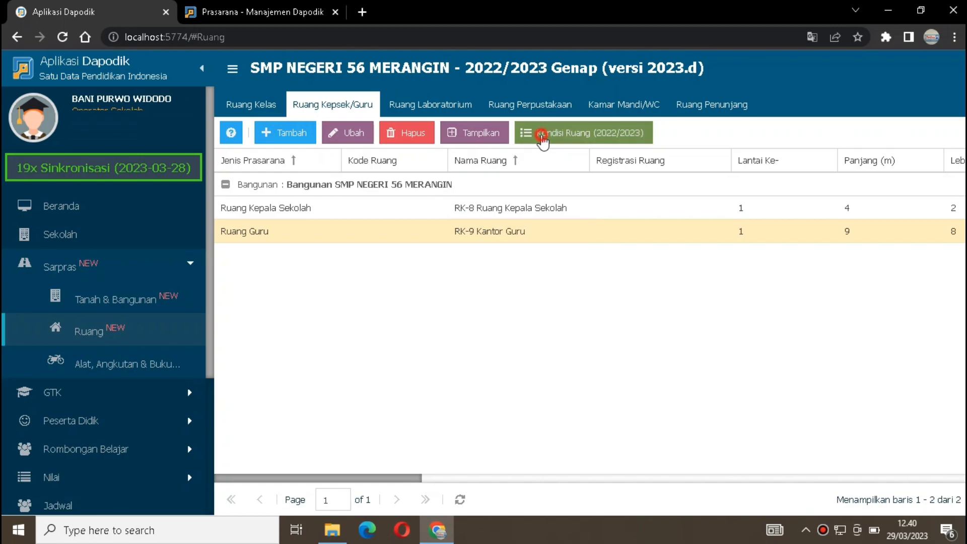
left_click(461, 323)
left_click(638, 294)
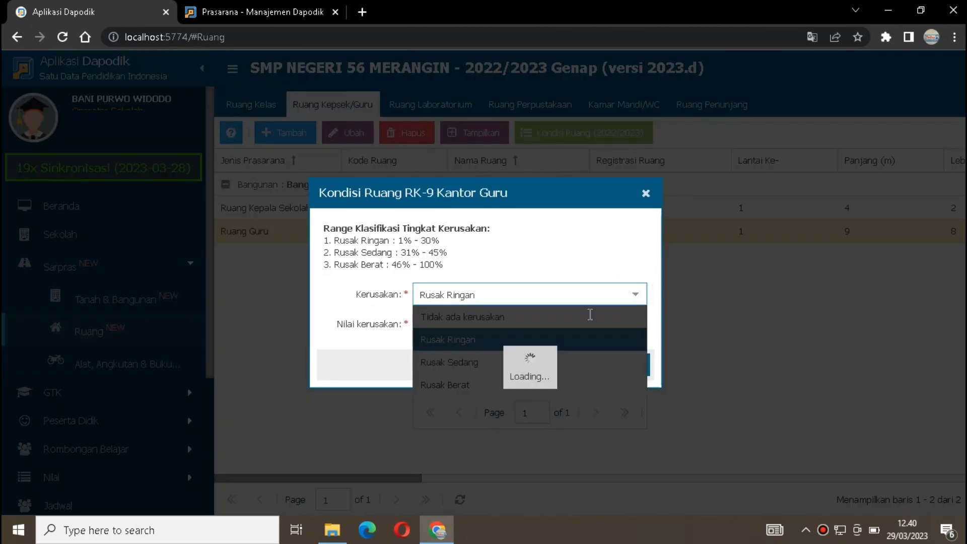
left_click(512, 384)
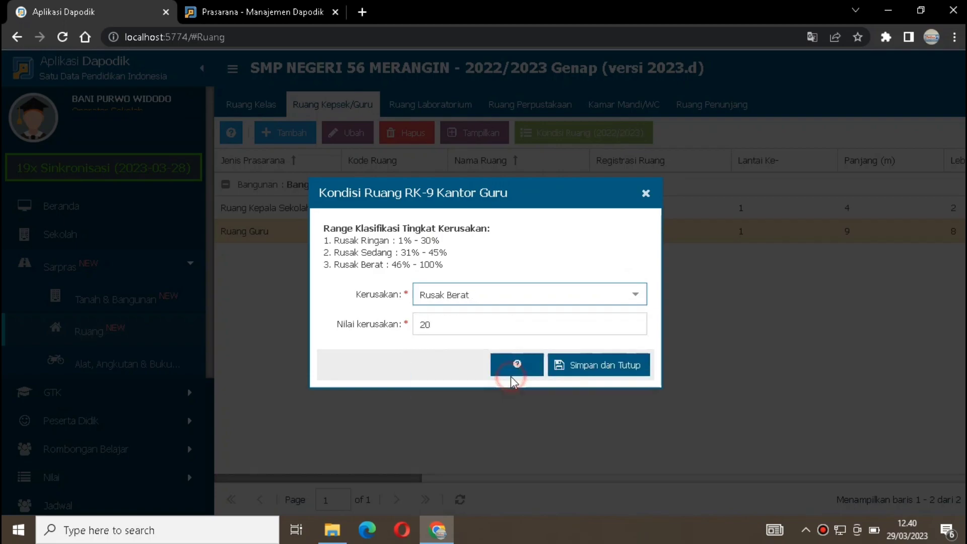
left_click(461, 327)
key("BackSpace")
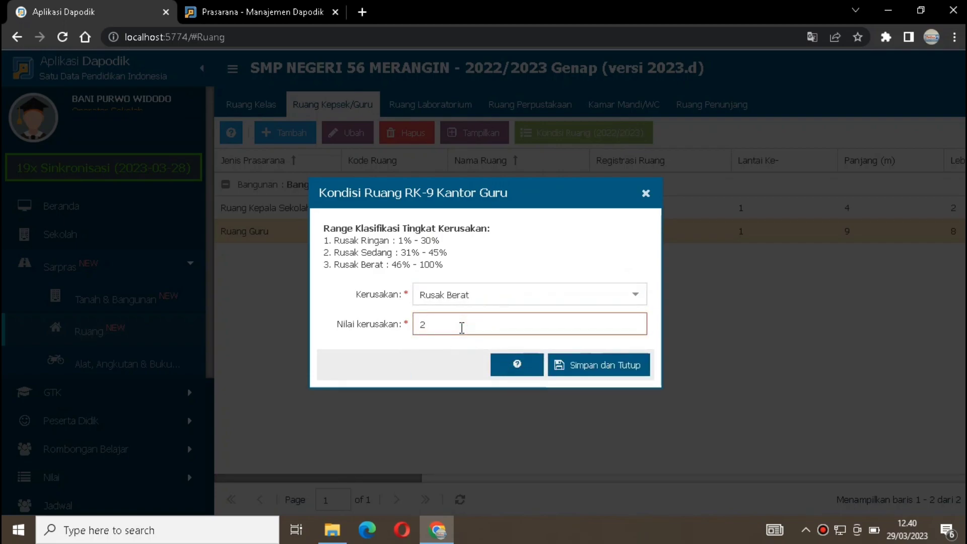
key("BackSpace")
type("46.")
key("BackSpace")
left_click(574, 372)
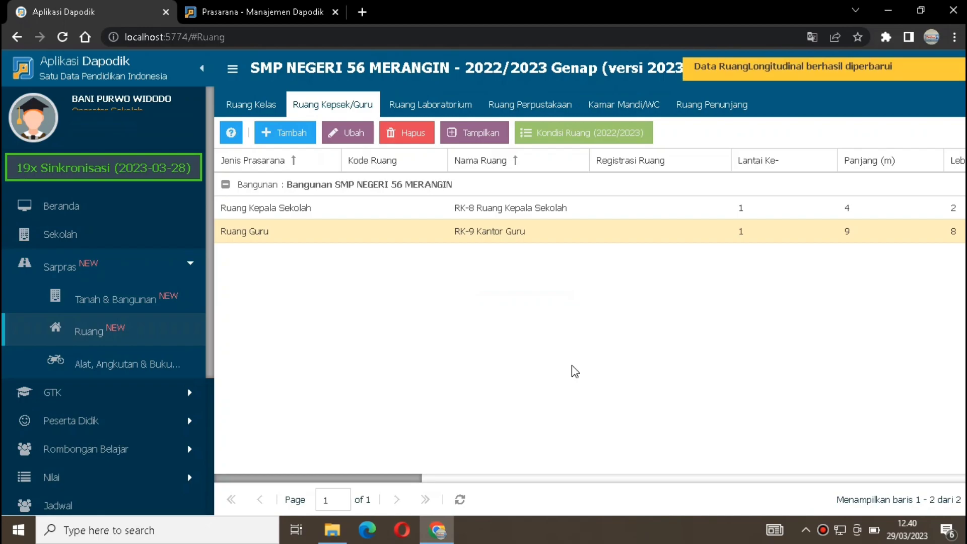
left_click(130, 202)
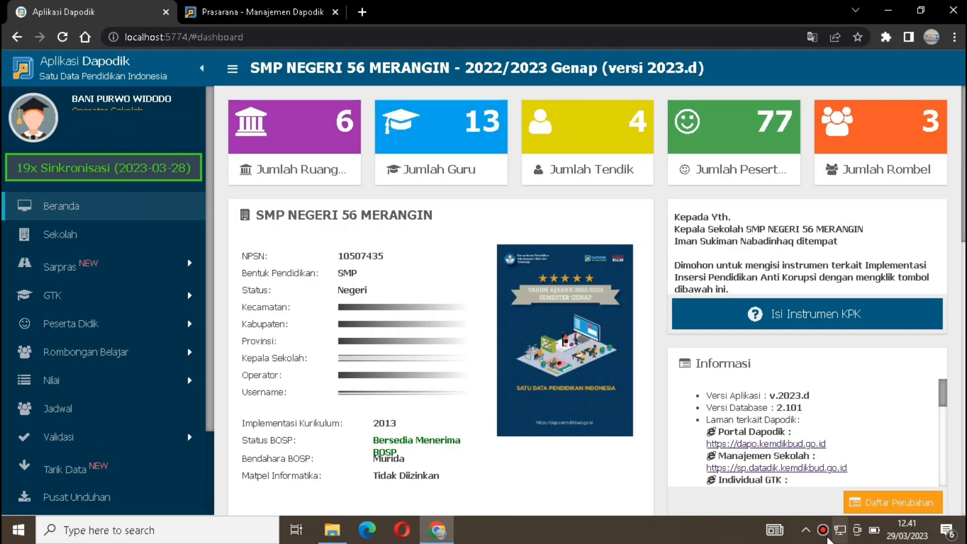